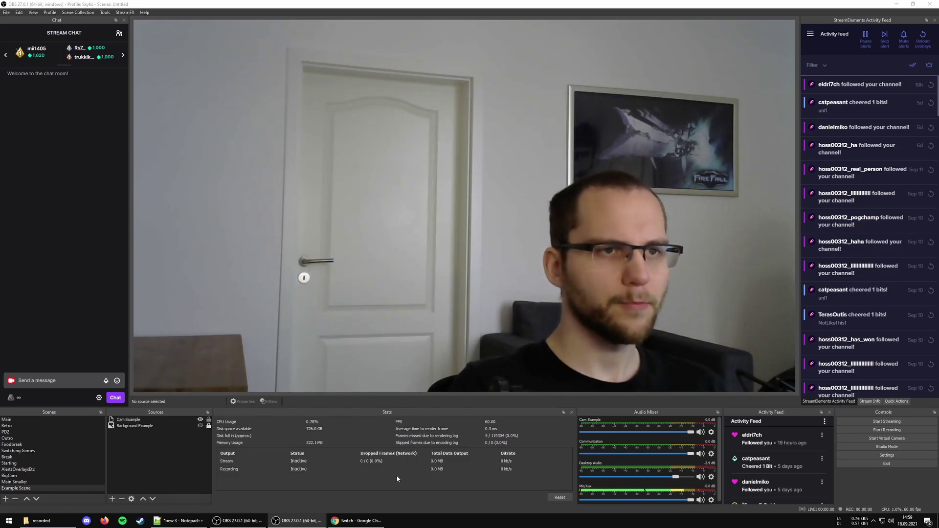
Step: Shrink the Cam Example source and move it to the middle of the canvas's left edge
click(649, 355)
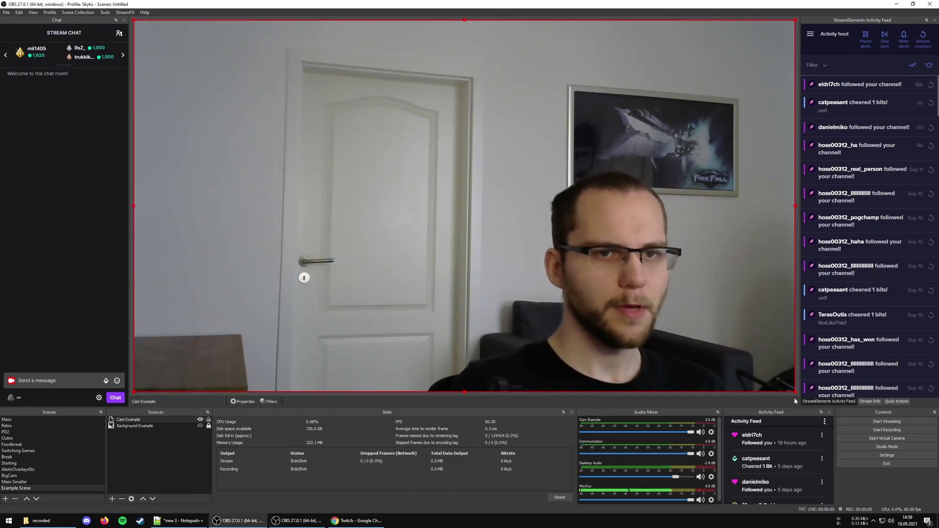
drag(794, 391, 342, 164)
drag(268, 120, 269, 240)
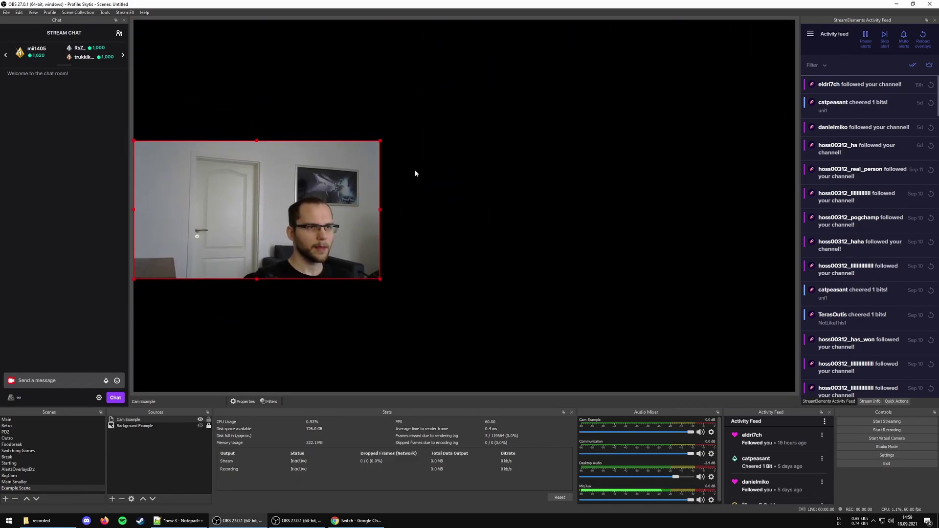
Step: Disable the canvas preview and enable it again
right_click(432, 158)
click(482, 169)
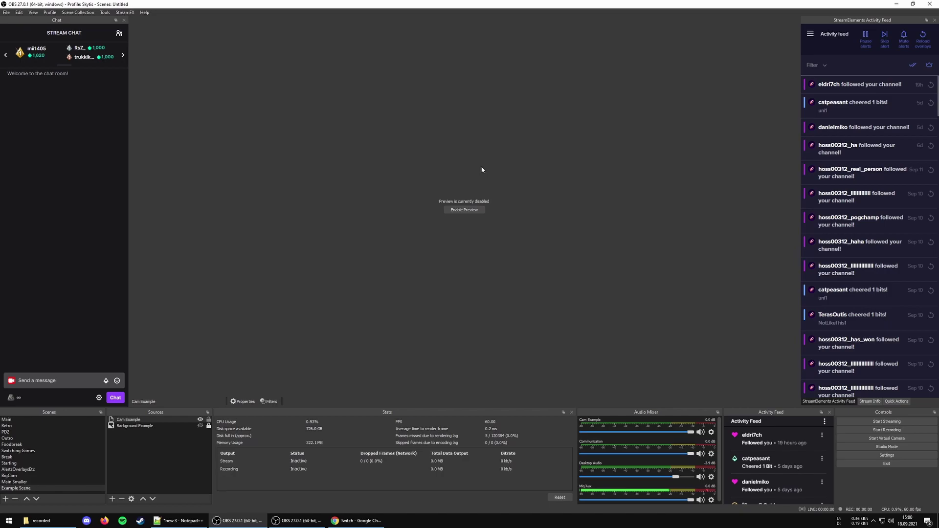
click(470, 211)
right_click(468, 204)
click(488, 210)
right_click(549, 182)
click(595, 187)
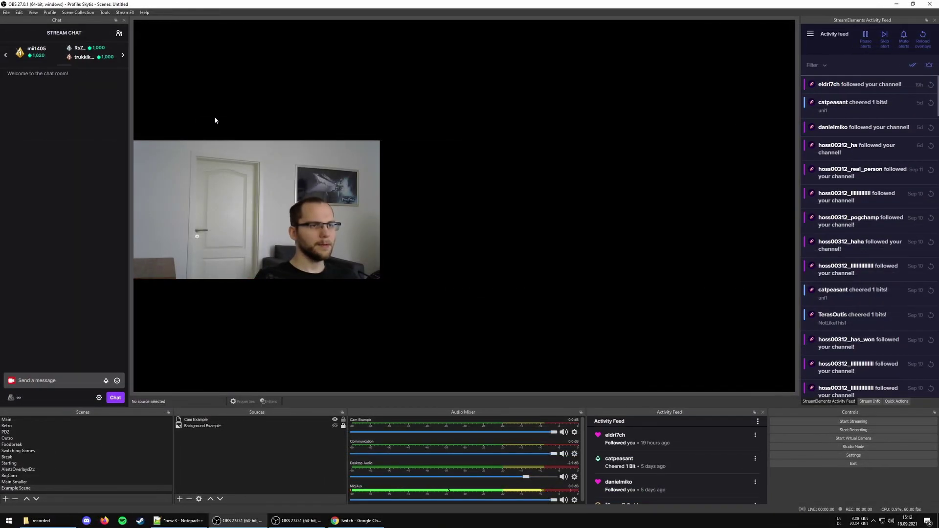
Step: Show the Stats dock in the main window
click(32, 12)
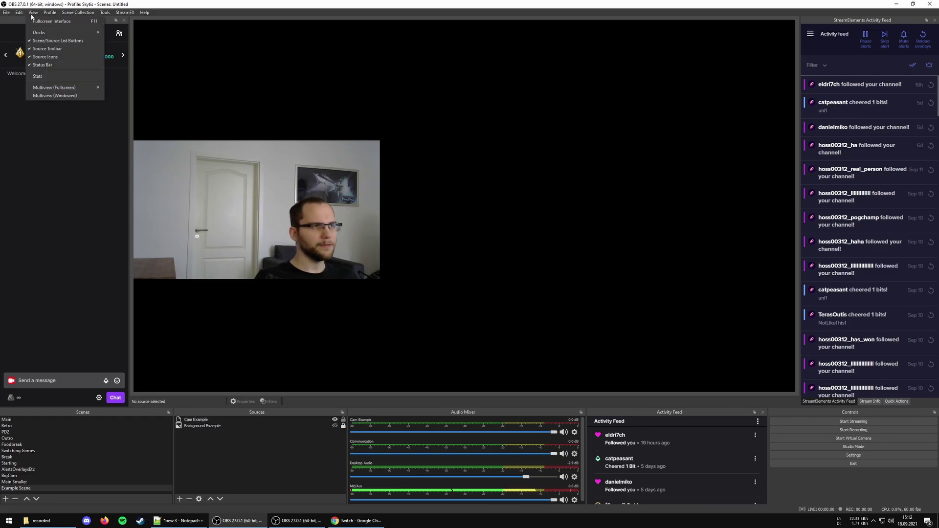
mouse_move(74, 33)
click(145, 105)
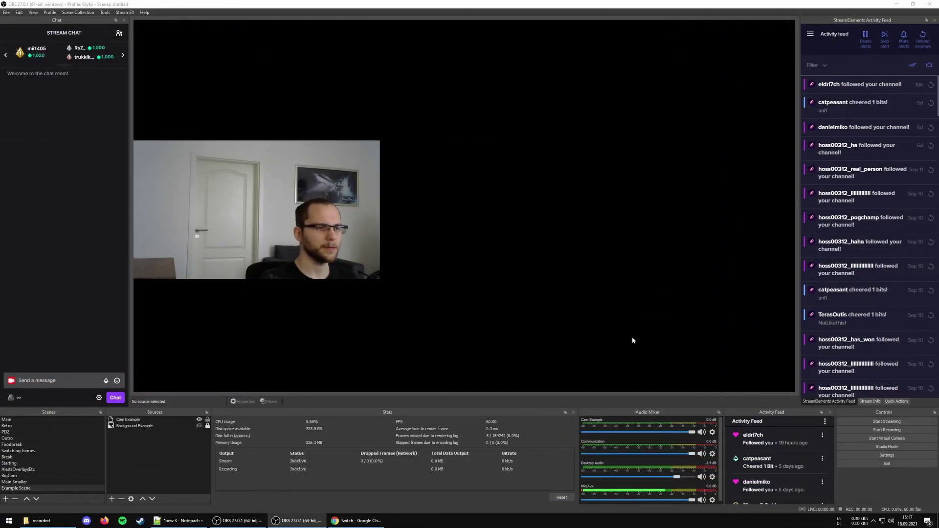
Step: Switch to Twitch in Chrome and open the channel's Creator Dashboard
key(alt+Tab)
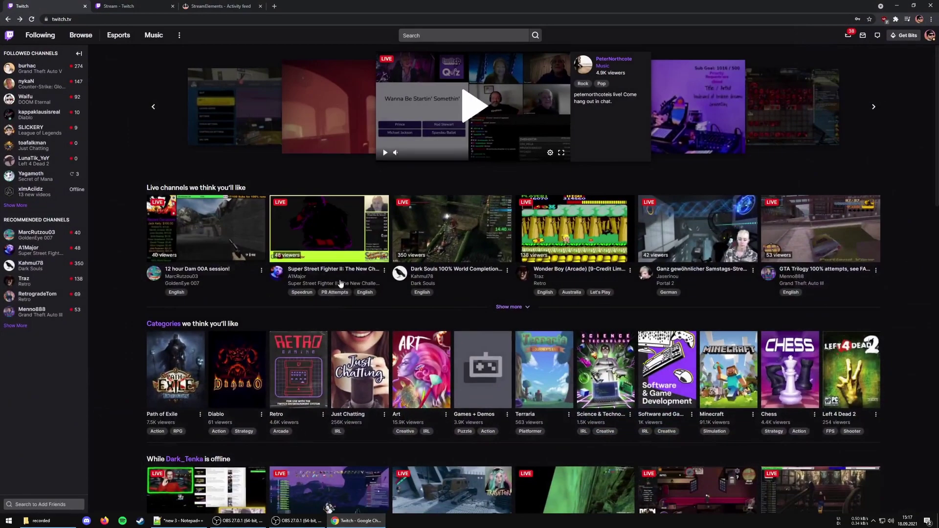
click(929, 35)
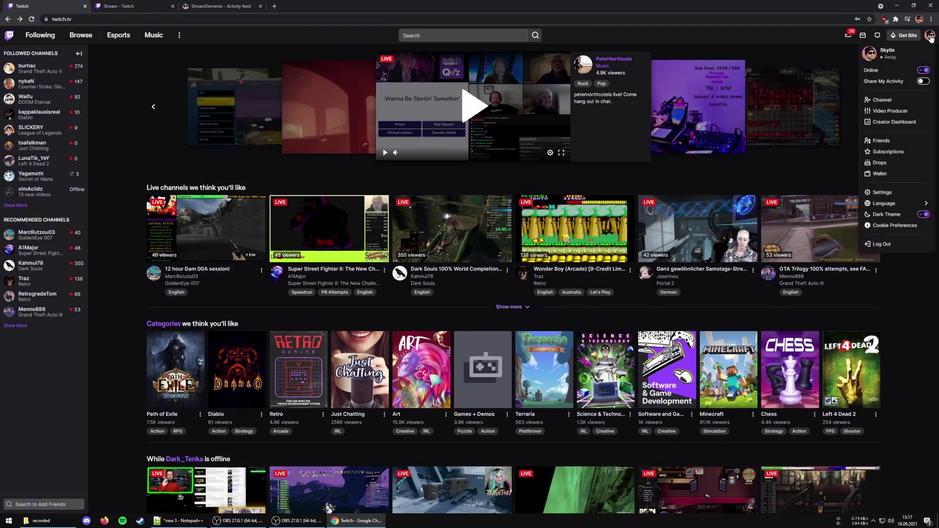
click(888, 127)
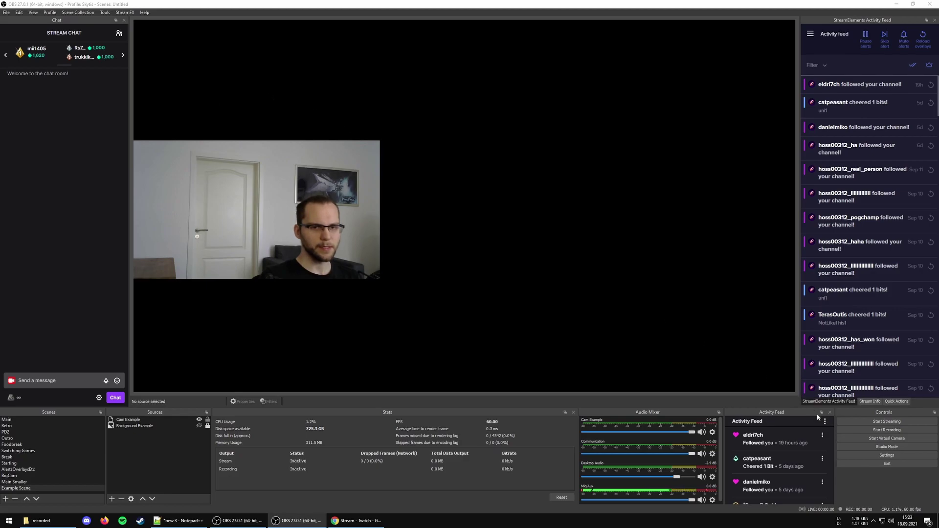
Step: Switch the active profile to BudgetSkytis
click(50, 13)
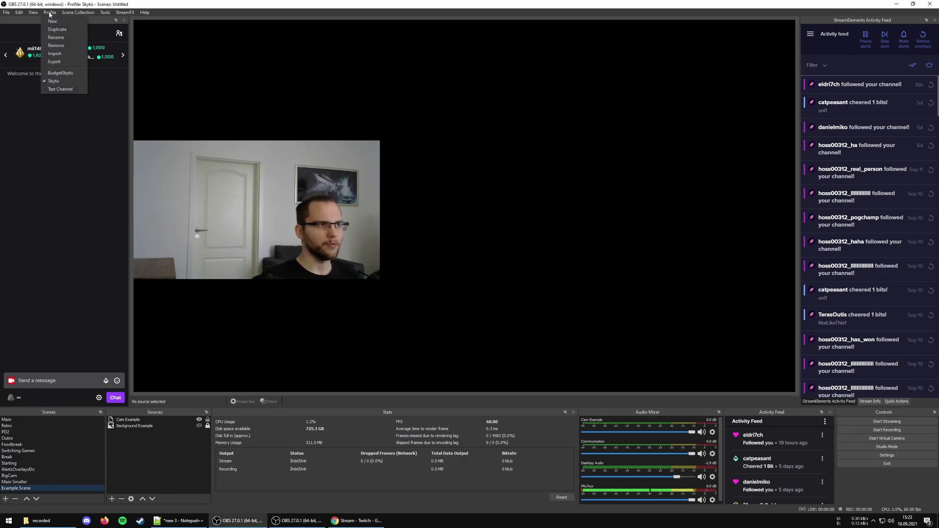
click(67, 73)
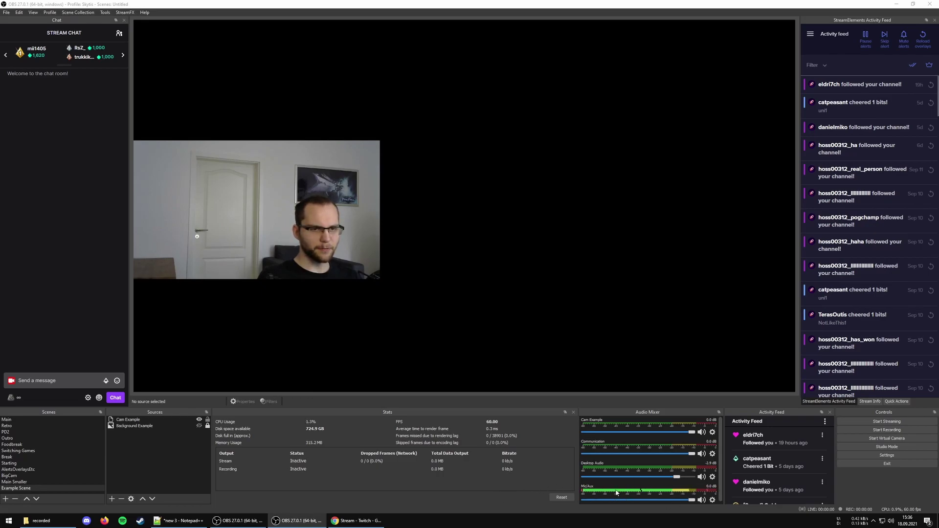
Step: Review the Noise Suppression, Noise Gate, Gain and Compressor settings in the Mic/Aux audio filters, closing the filters when finished
click(712, 501)
click(726, 485)
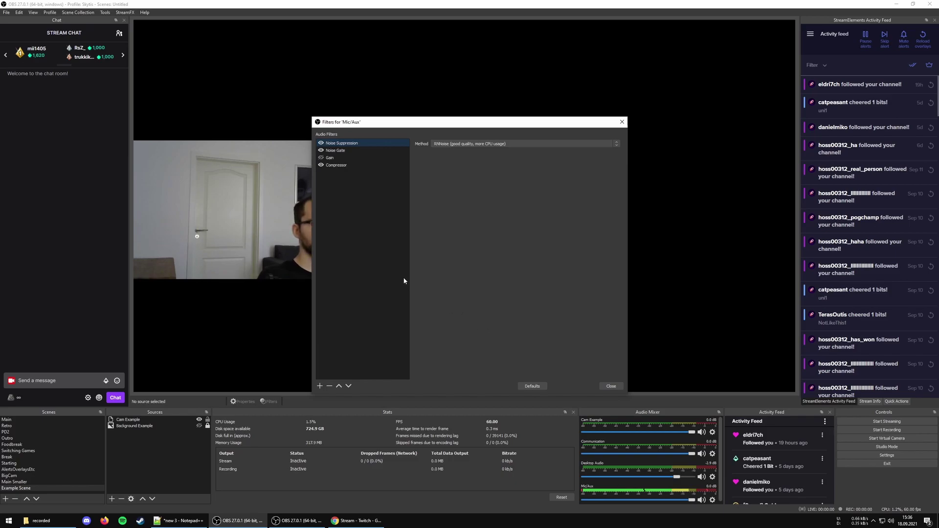
click(359, 151)
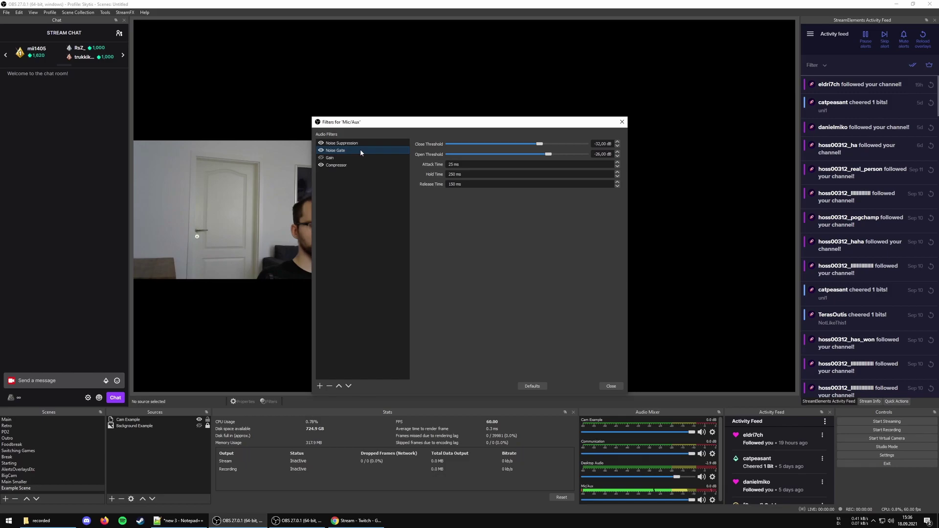
click(363, 157)
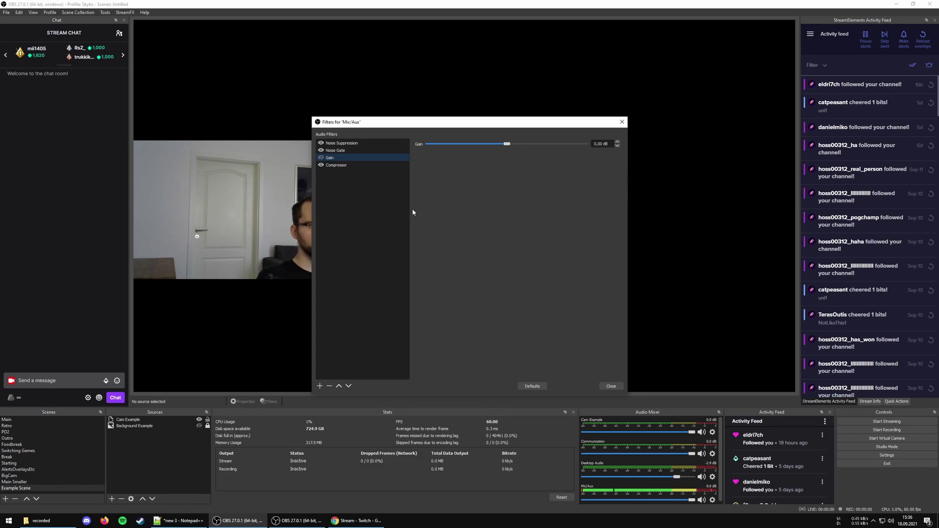
key(Down)
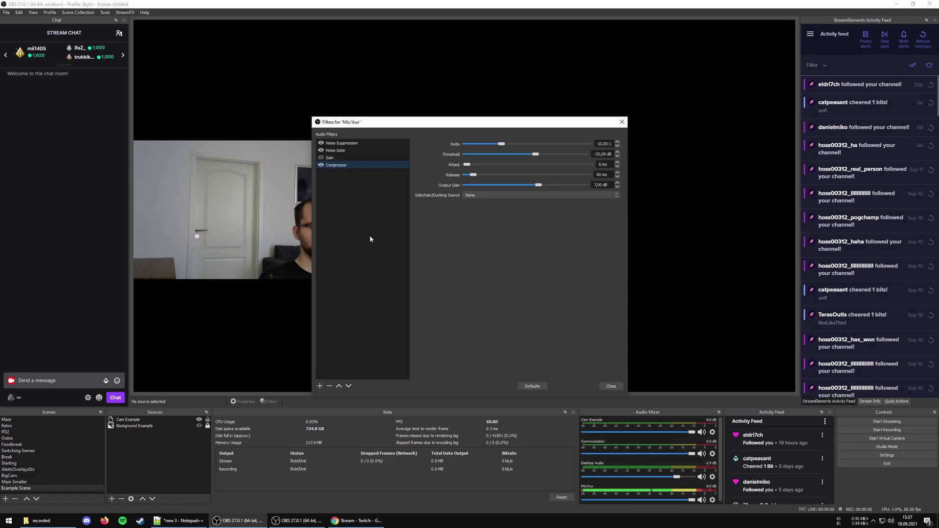
click(611, 386)
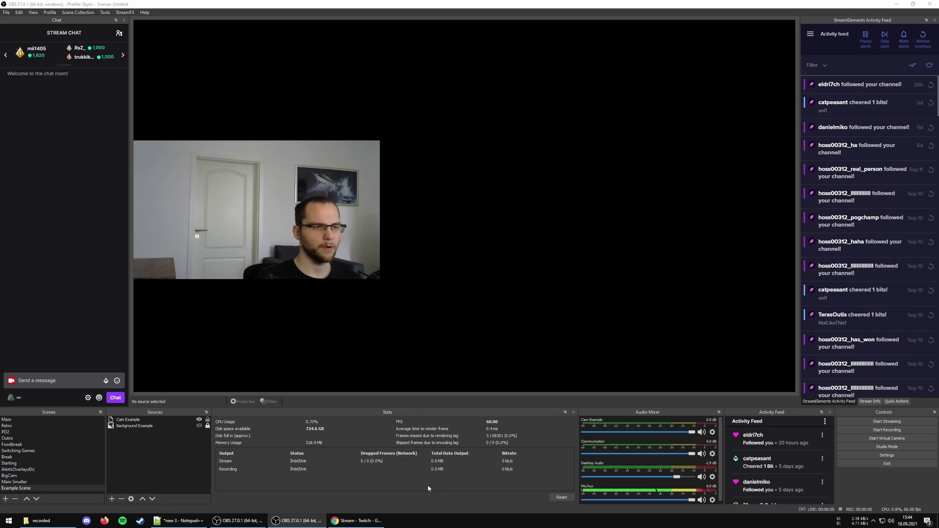
Step: Add the existing AlertsOverlaysEtc scene as a source in Example Scene and replay the newest follower alert
click(29, 469)
click(128, 419)
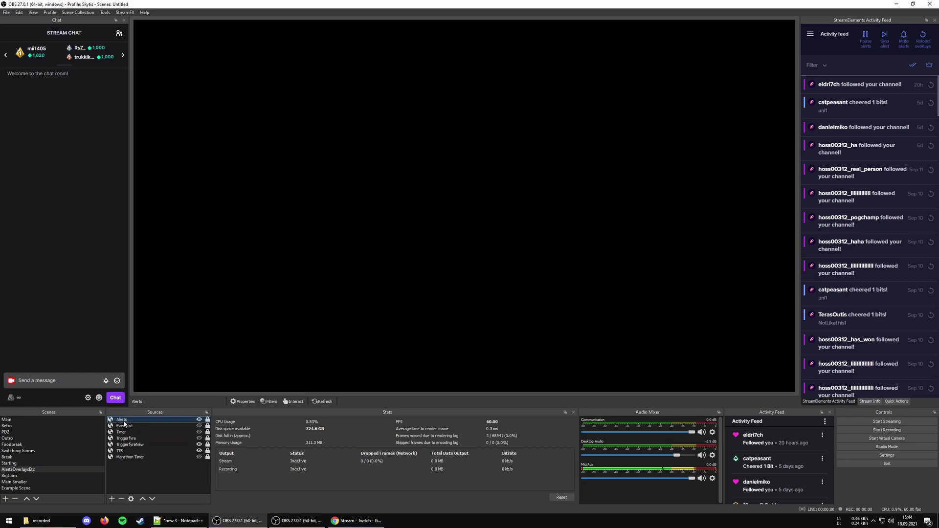
click(31, 488)
click(112, 499)
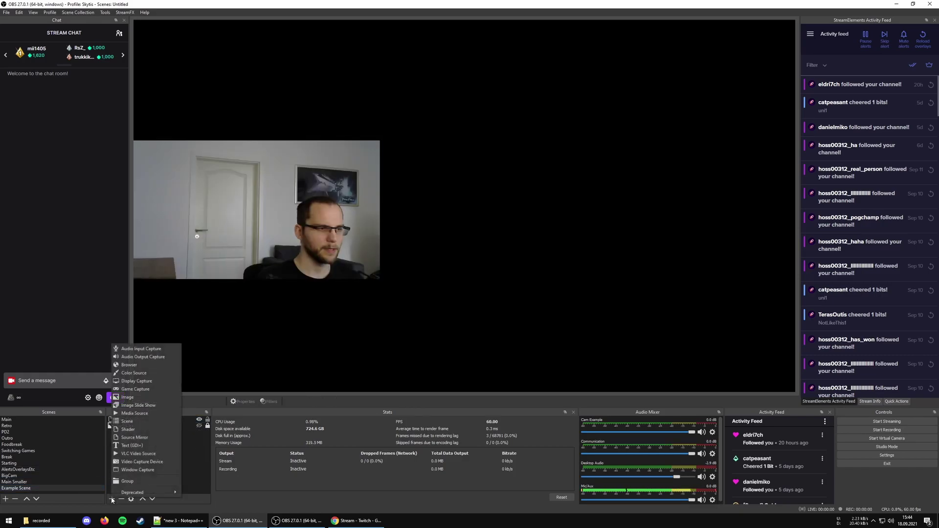
click(132, 426)
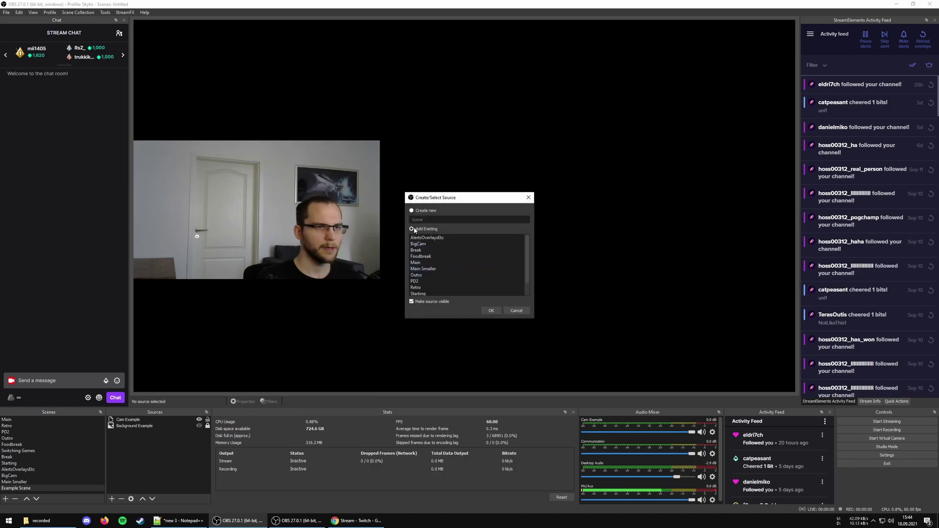
click(491, 311)
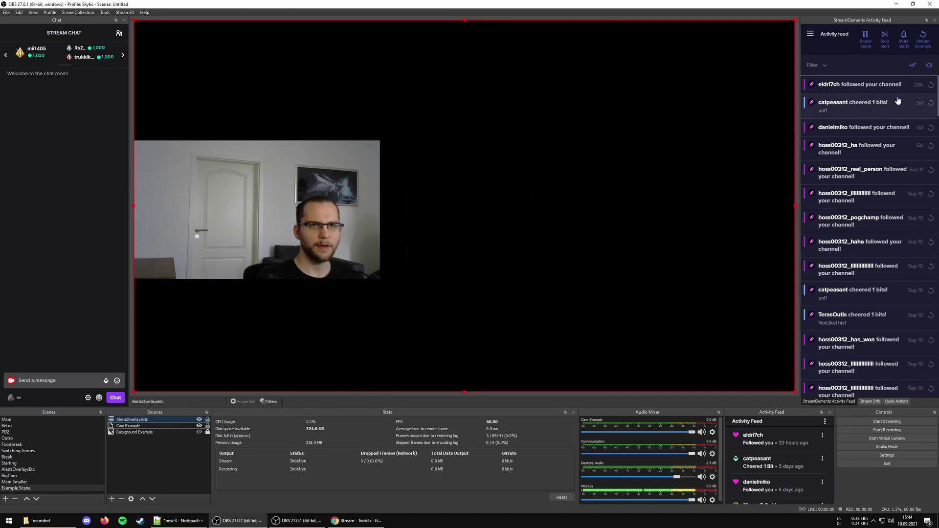
click(931, 85)
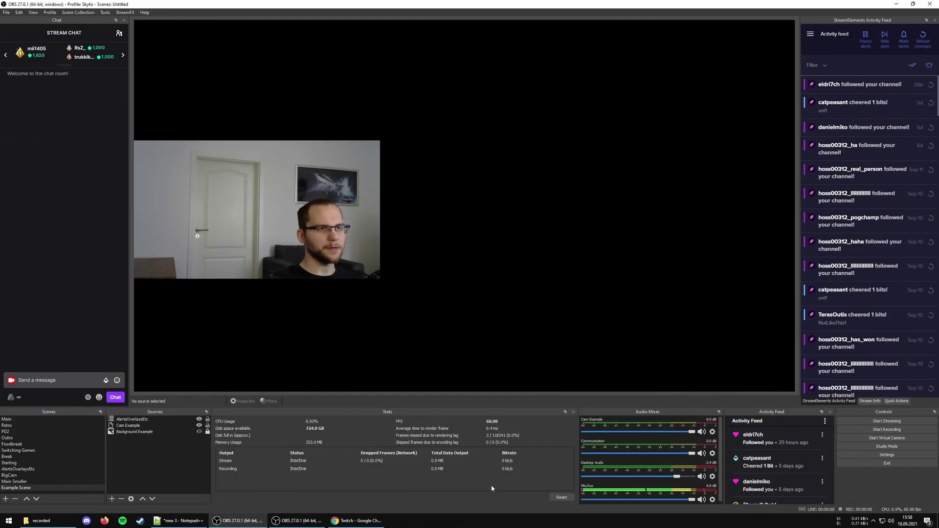
click(32, 12)
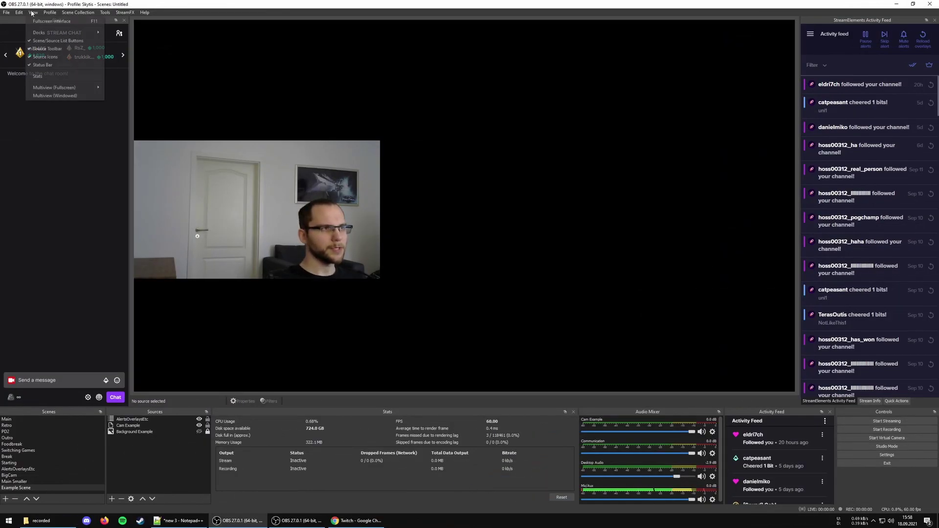
mouse_move(73, 33)
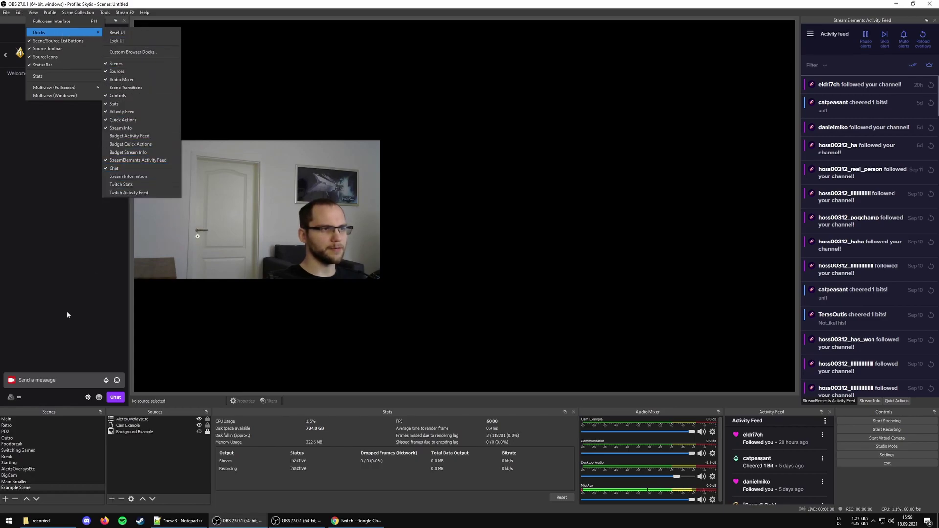
key(Escape)
key(Escape)
Step: Switch to the Twitch Stream Manager in Chrome and pop out the Quick Actions panel into its own window
click(370, 522)
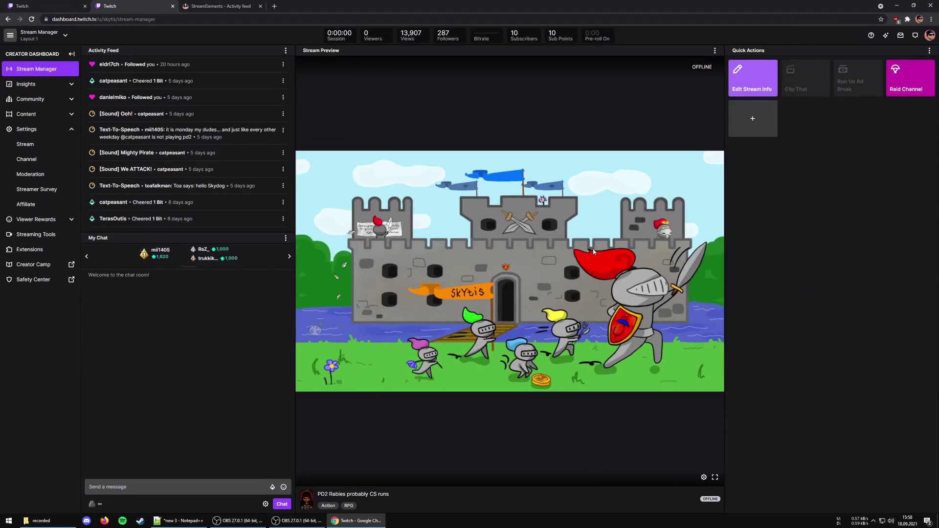
click(929, 51)
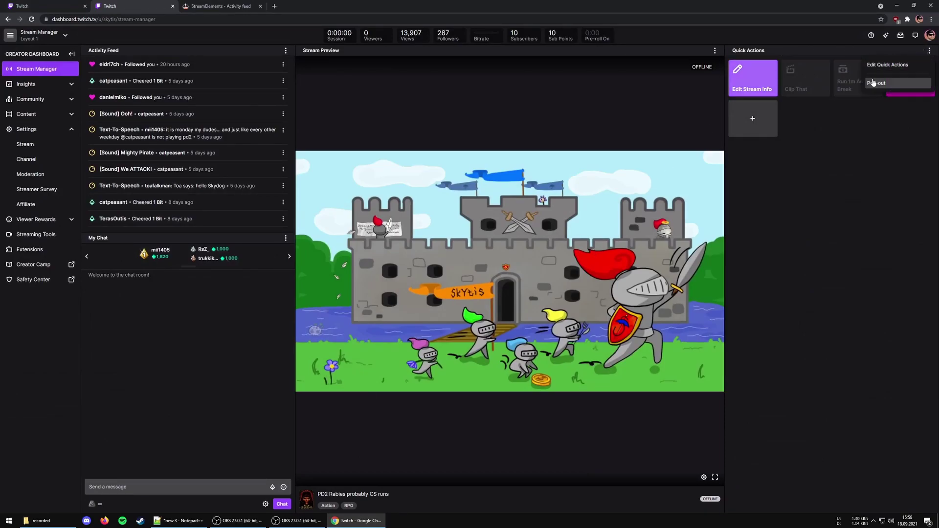
click(881, 84)
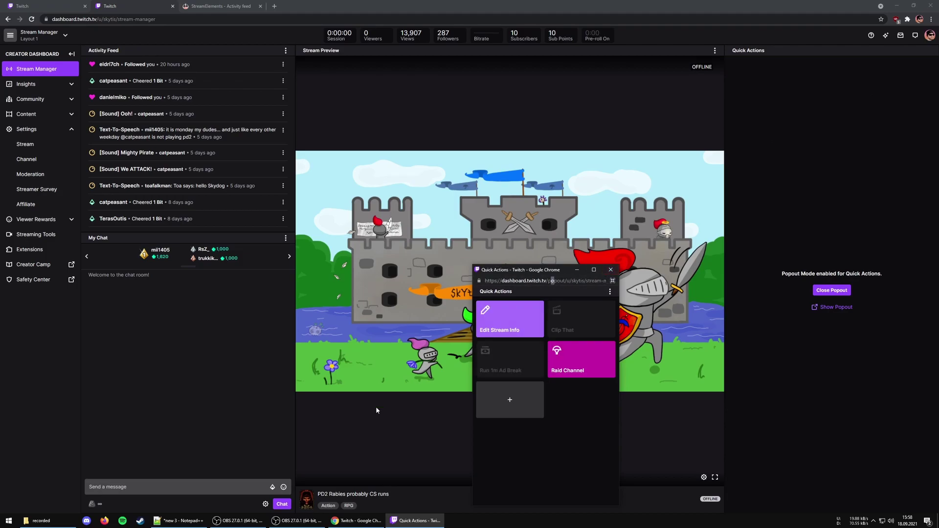
Step: Switch back to OBS and examine the name and URL of the Quick Actions entry in the custom browser docks
click(239, 520)
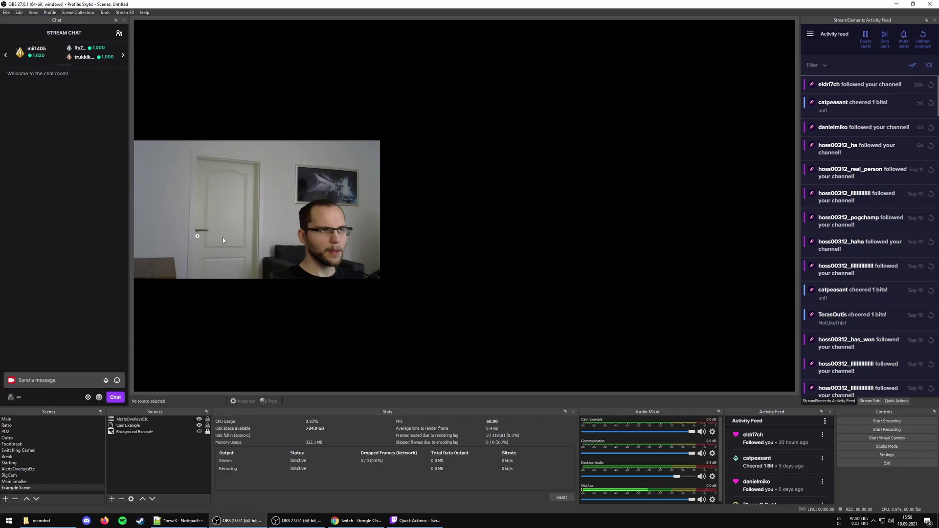
click(33, 12)
mouse_move(48, 31)
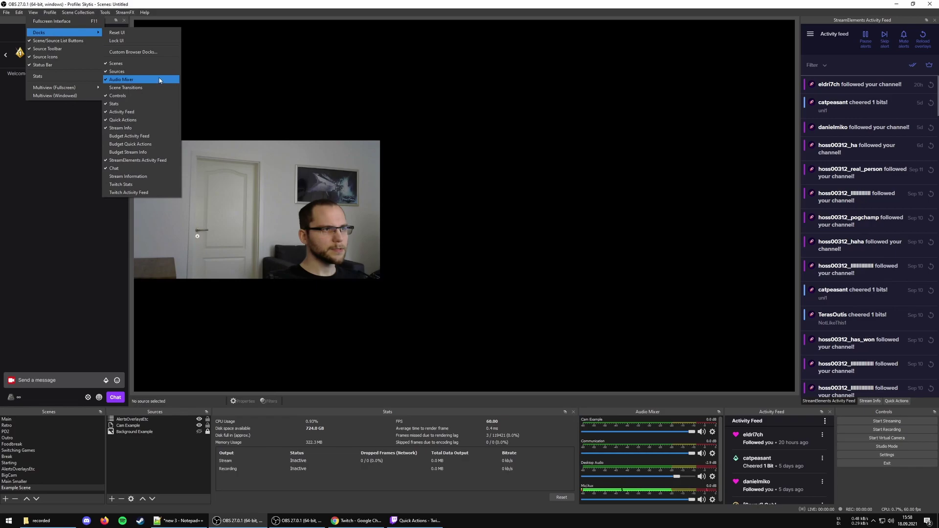
click(166, 54)
double_click(376, 230)
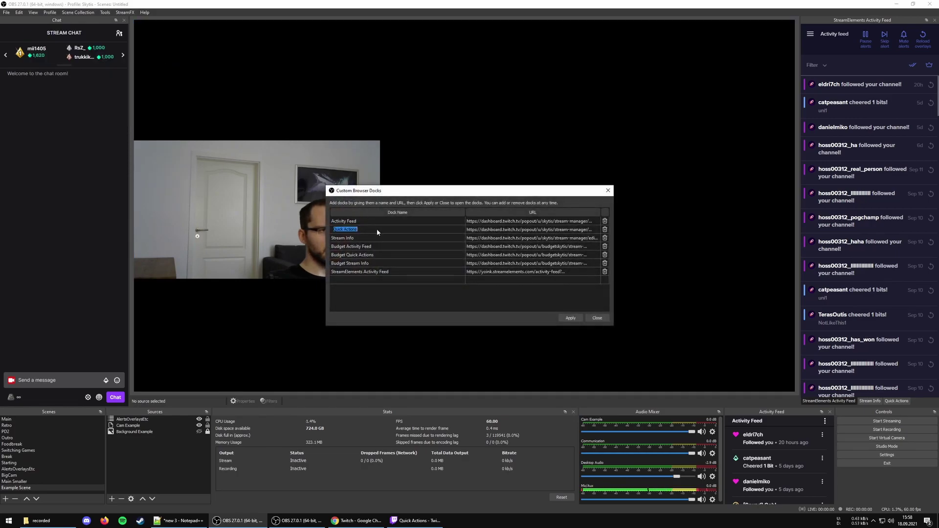
double_click(511, 230)
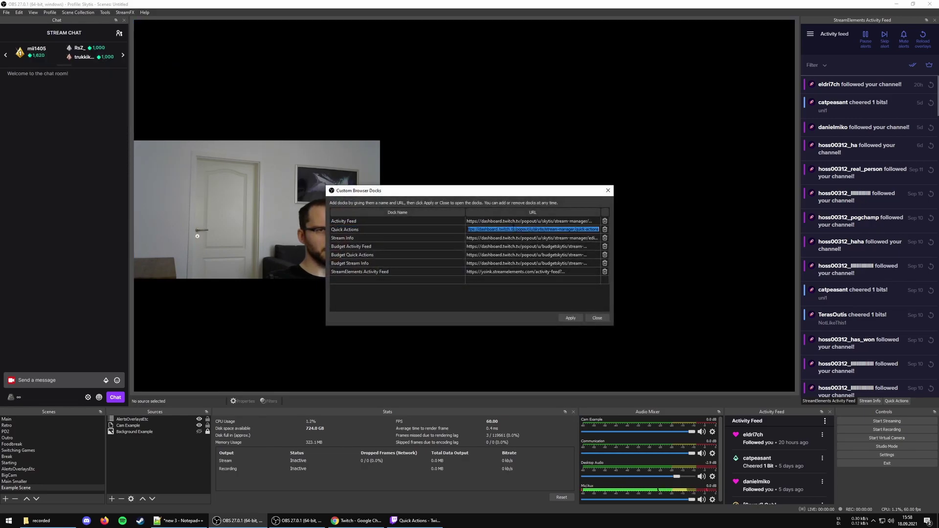
click(597, 318)
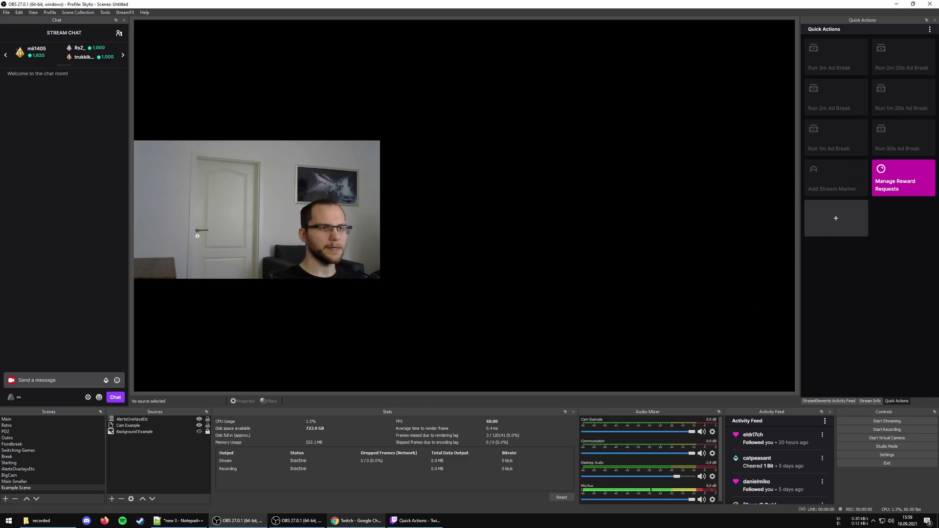
Step: Switch to the StreamElements activity feed in Chrome and pop it out into its own window
click(345, 522)
click(221, 7)
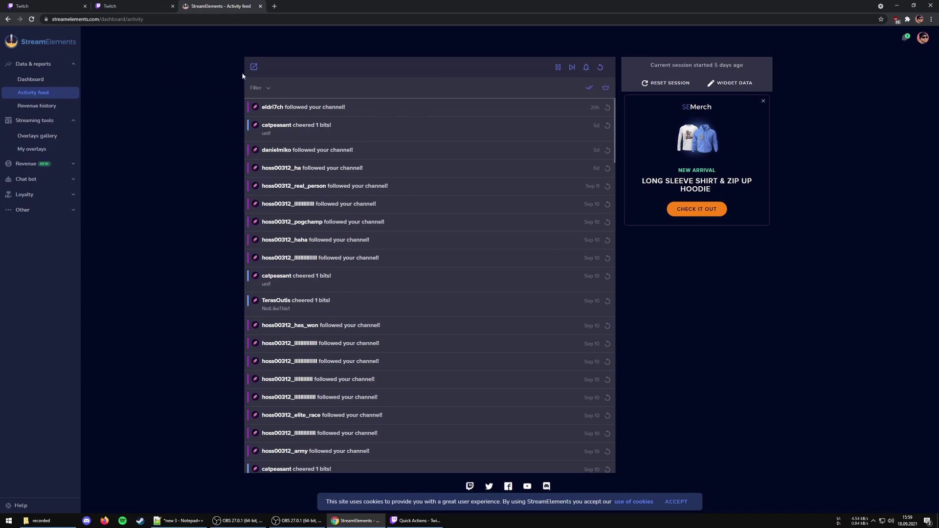
click(254, 67)
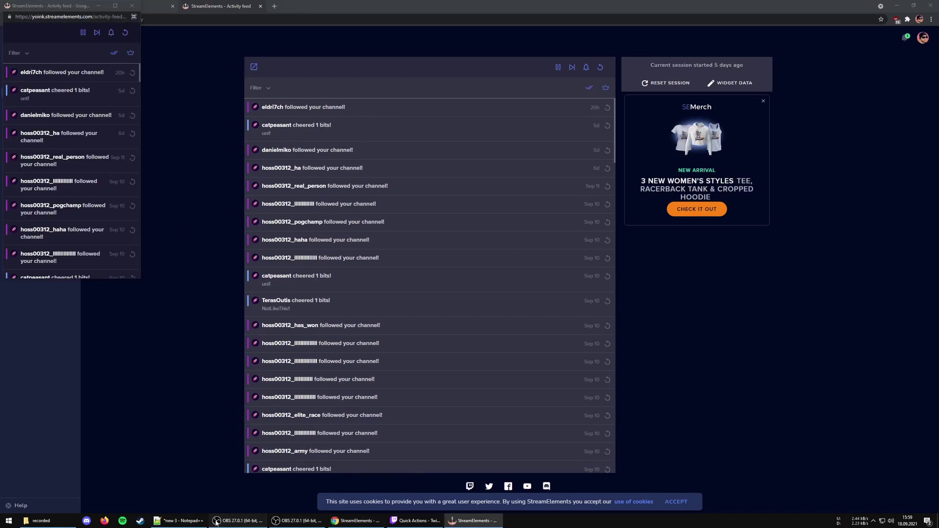
Step: Return to OBS and reposition the Stats dock between the Sources and Audio Mixer docks
click(239, 521)
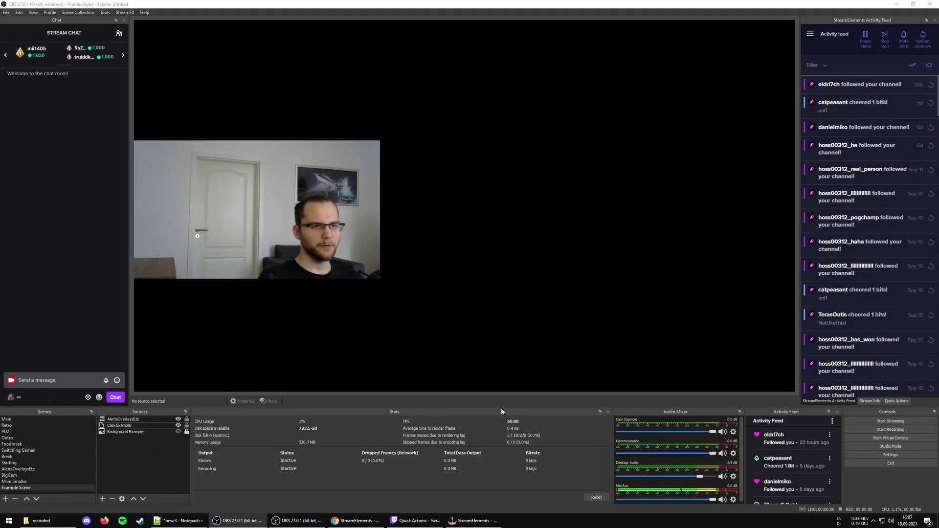
drag(501, 409, 372, 413)
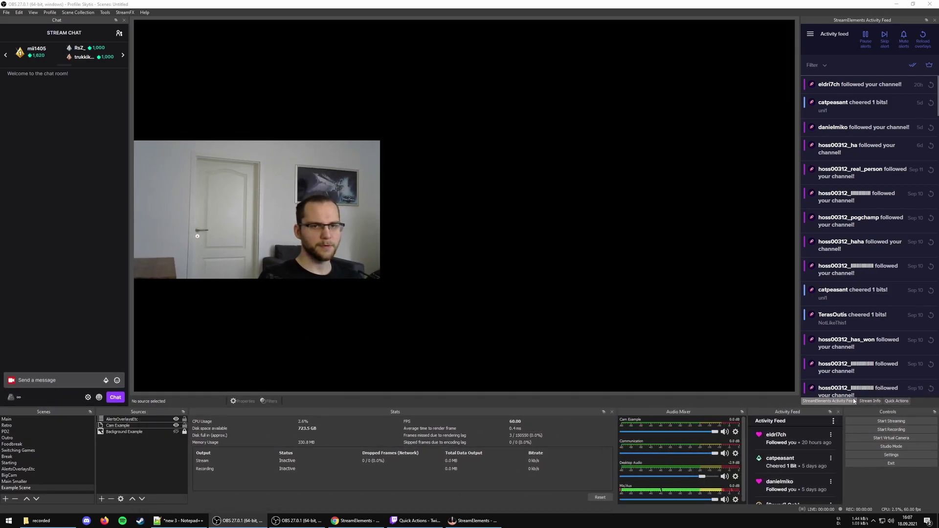
Step: Look through the Stream Info and Quick Actions docks and return to the StreamElements Activity Feed
click(869, 401)
click(897, 401)
click(814, 401)
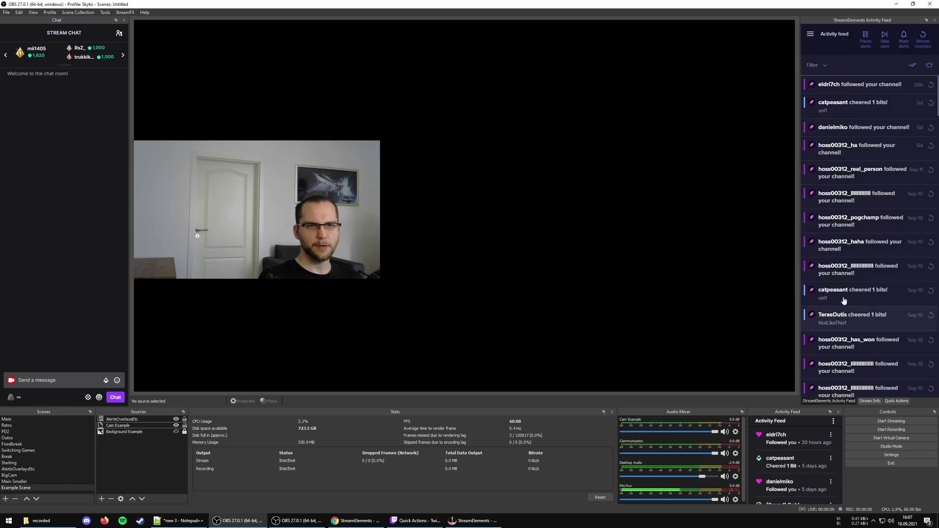
Step: Undock the StreamElements Activity Feed into a floating window and dock it back into the group with Stream Info and Quick Actions
drag(866, 19, 530, 85)
drag(866, 19, 853, 161)
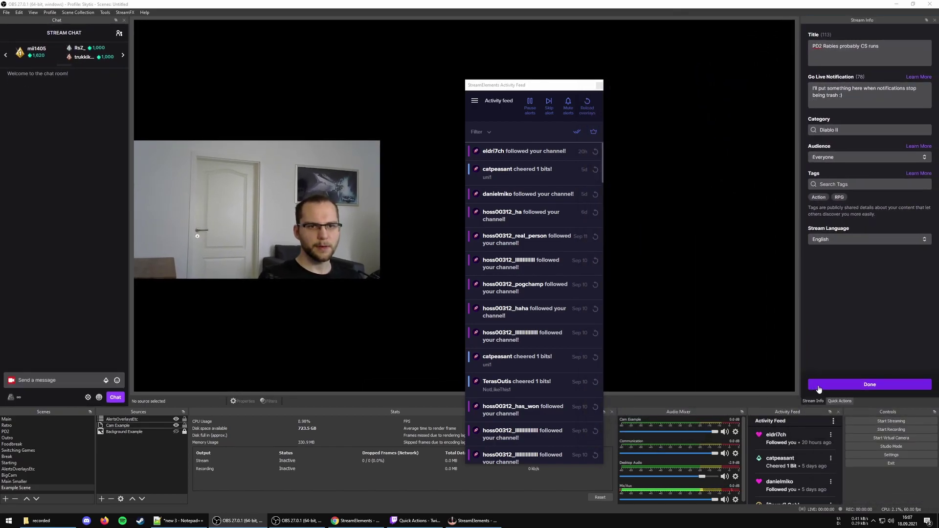
click(840, 401)
click(813, 401)
click(840, 401)
click(812, 401)
click(507, 87)
drag(507, 86, 867, 113)
Step: Examine the editable stream title in the Stream Info dock and return to the StreamElements Activity Feed
click(869, 401)
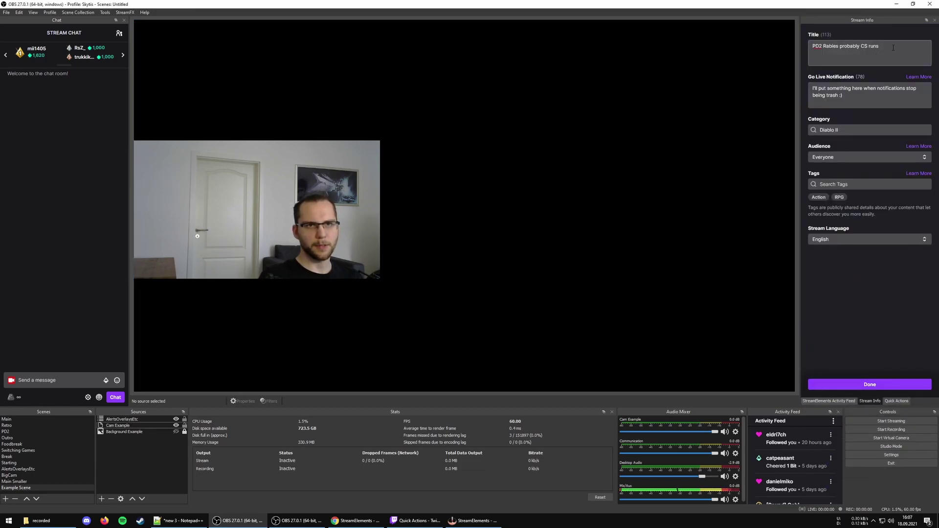
click(854, 44)
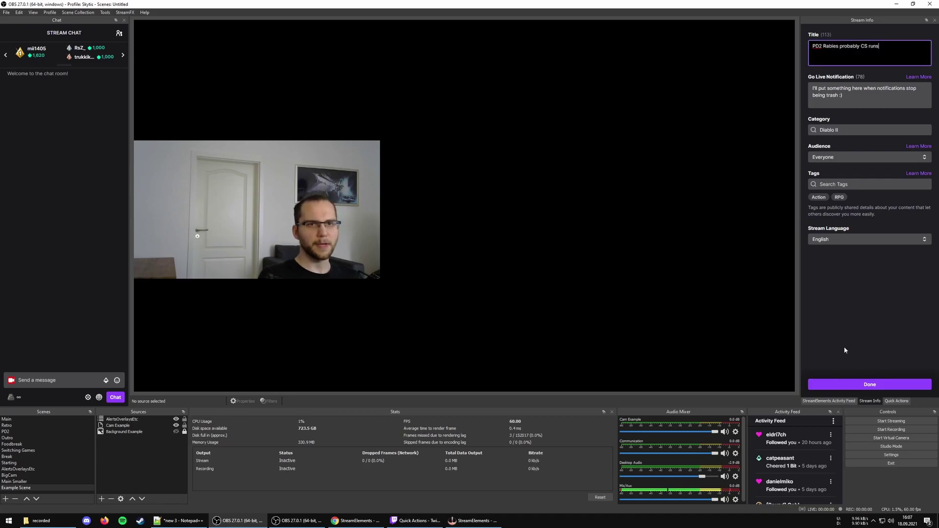
click(839, 405)
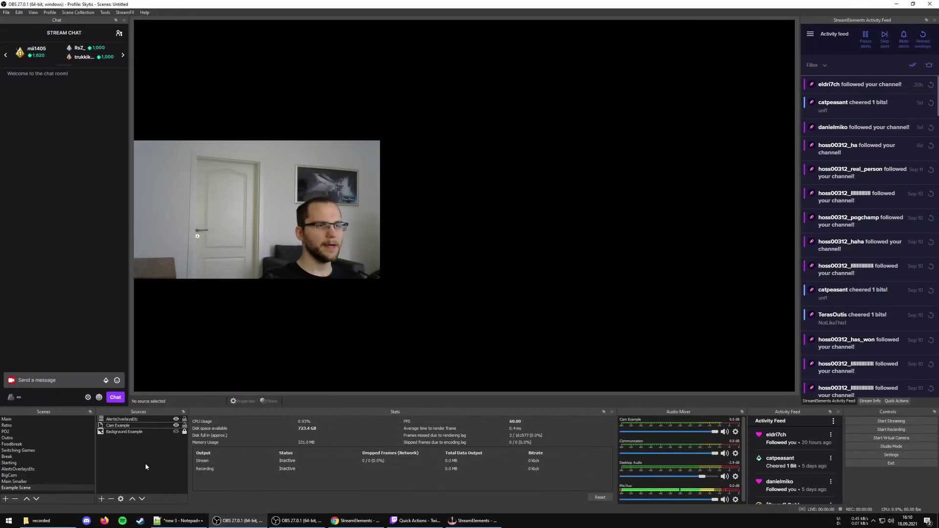
Step: Add a Crop/Pad effect filter with its default name to the Cam Example source
right_click(117, 425)
click(166, 410)
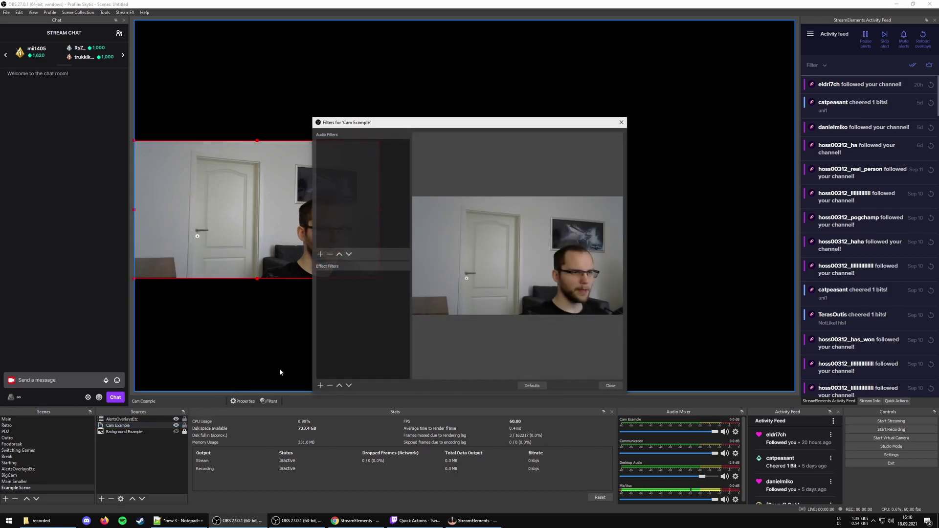
click(320, 385)
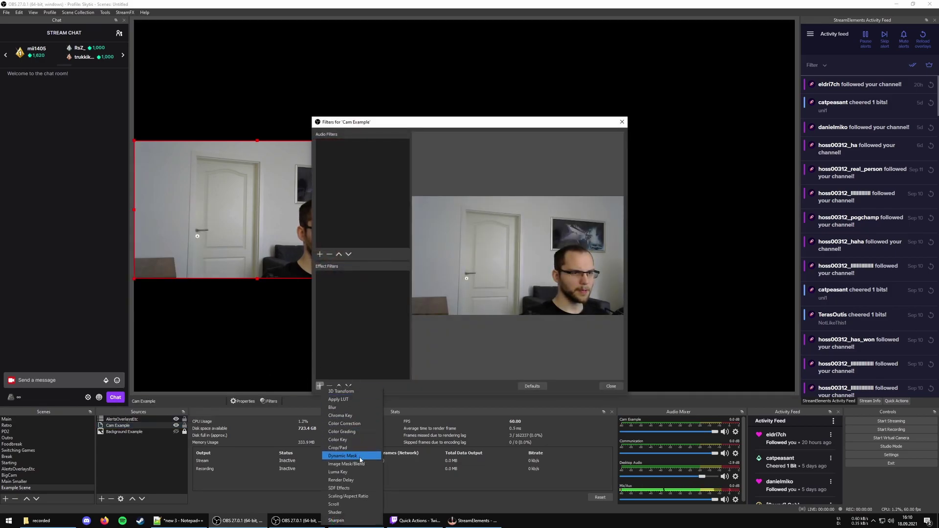
click(342, 447)
click(455, 271)
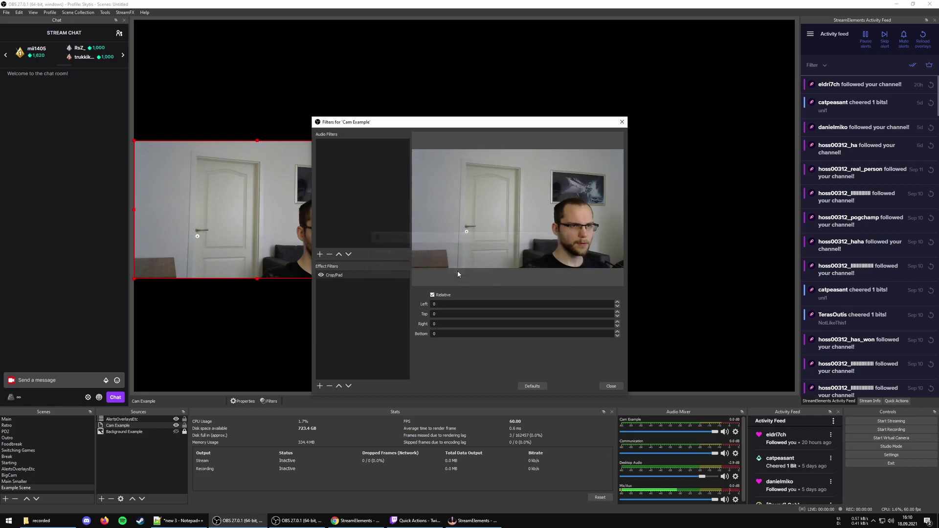
Step: Set the Crop/Pad filter's left crop to 250 after trying 150, and close the filters
text(150)
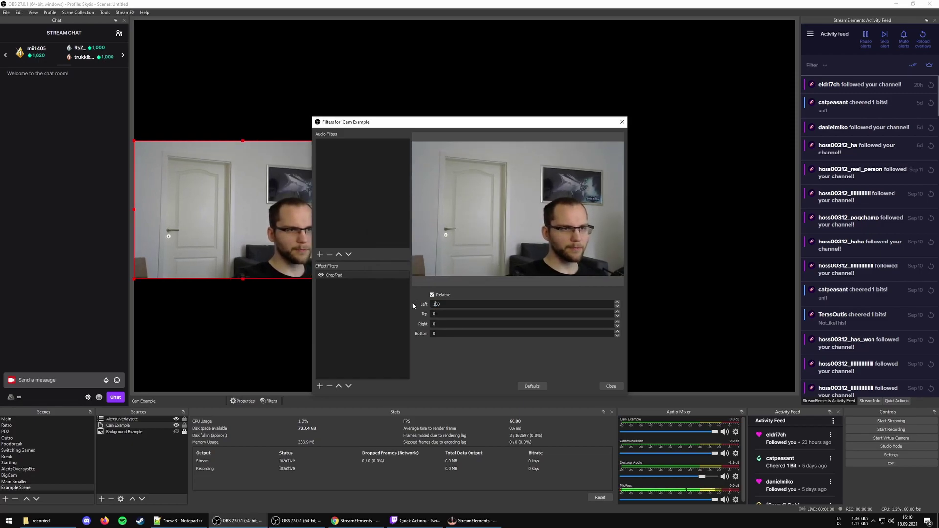
key(ctrl+a)
text(250)
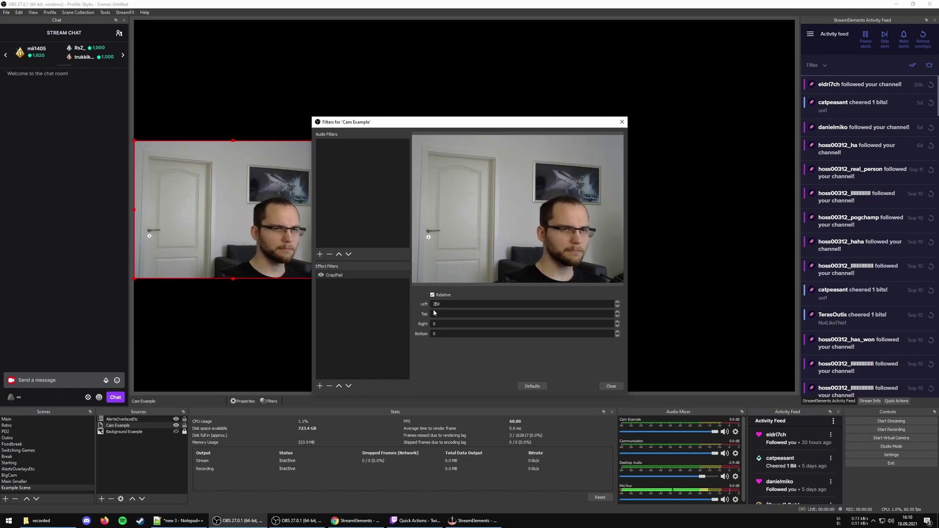
click(611, 386)
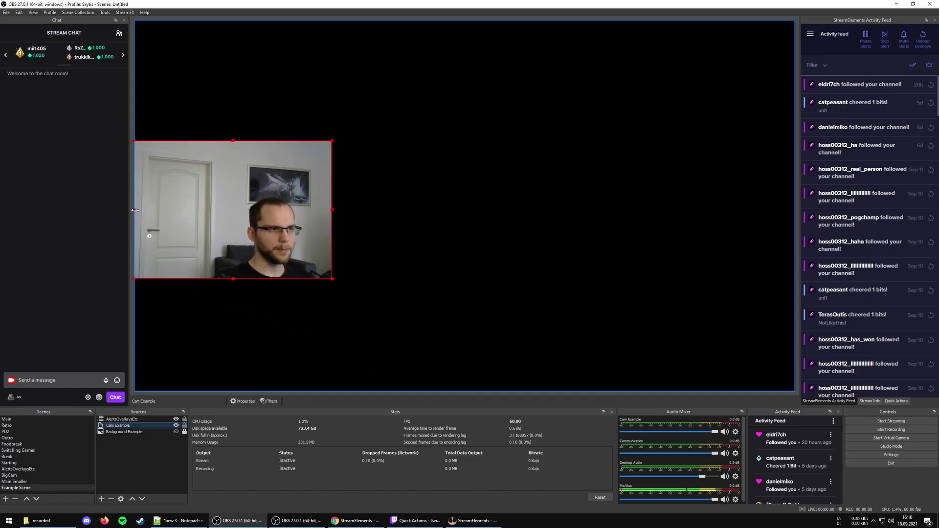
Step: Crop the left, top and right edges of Cam Example directly in the preview to frame the head and shoulders
drag(134, 209, 211, 210)
drag(269, 140, 269, 188)
drag(332, 233, 325, 233)
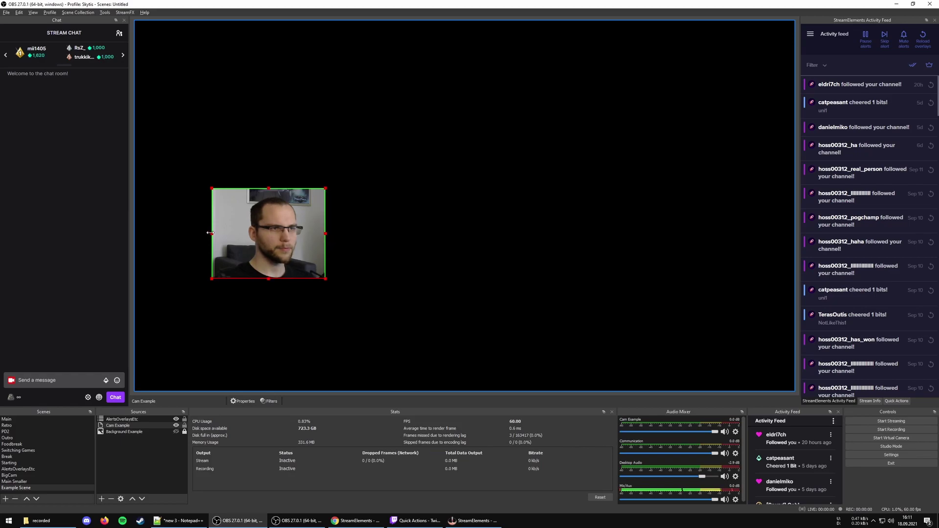
drag(212, 233, 219, 234)
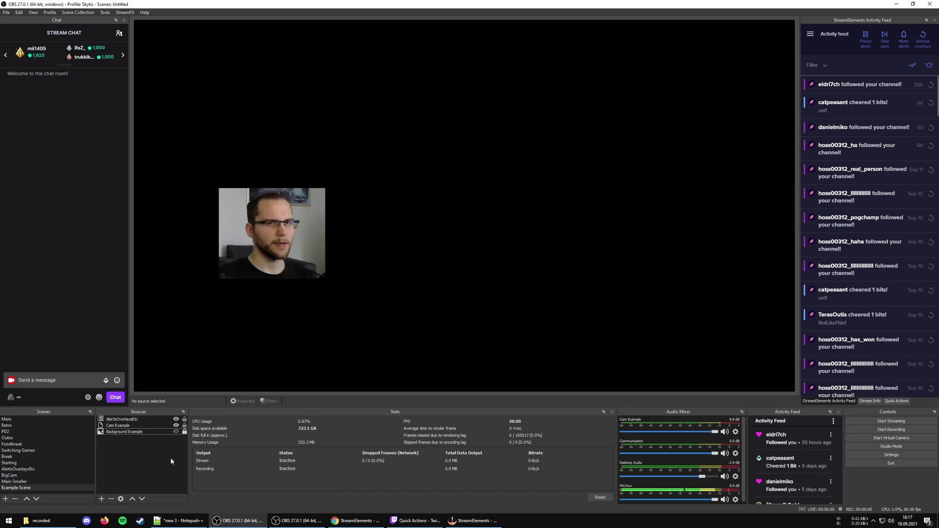
Step: Make the hidden Background Example image source visible behind the cropped webcam
click(310, 329)
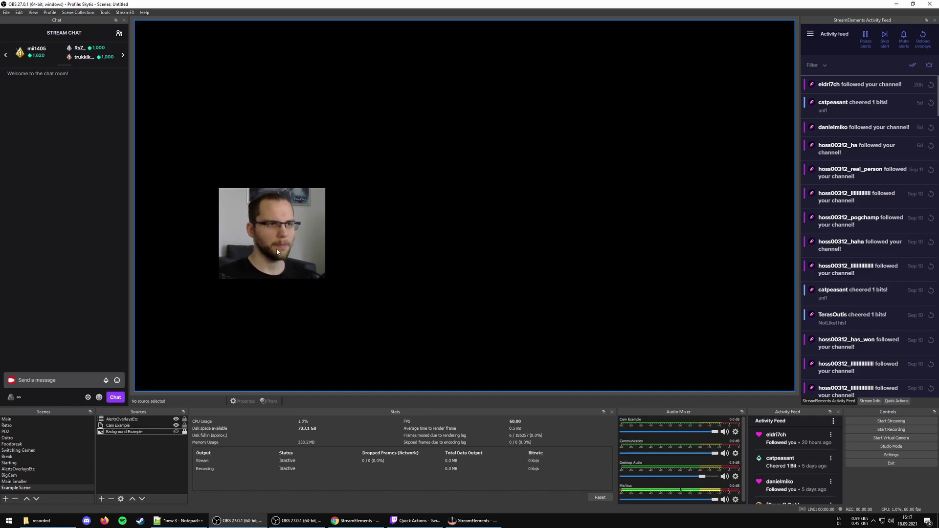
click(147, 432)
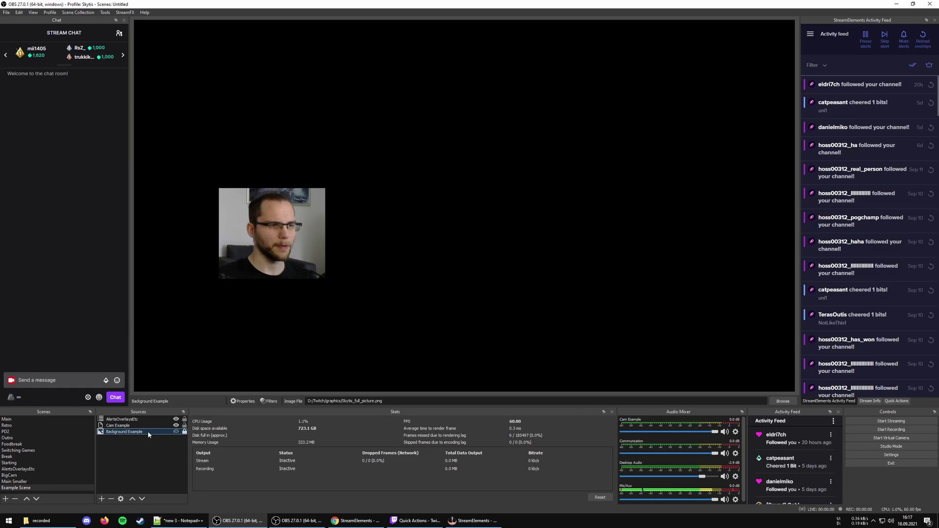
click(177, 433)
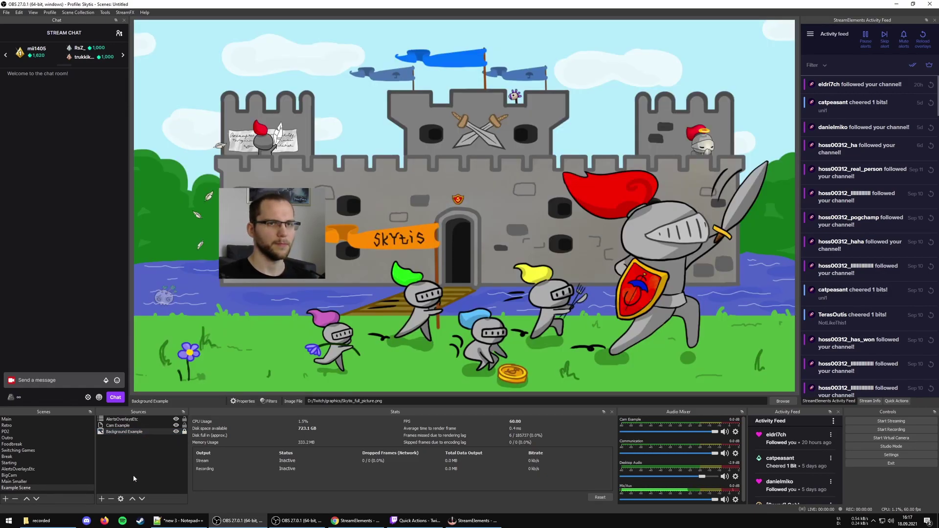